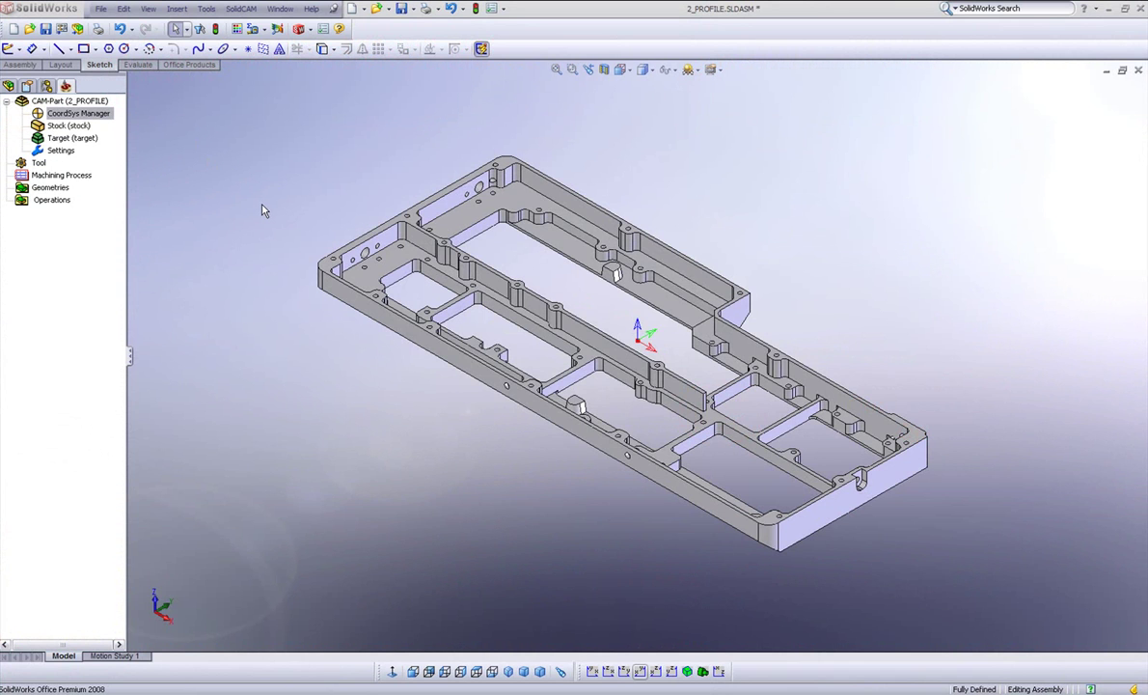
# Step: Add a new Profile operation from Operations, then pan and orbit the plate to inspect it
pyautogui.rightClick(57, 205)
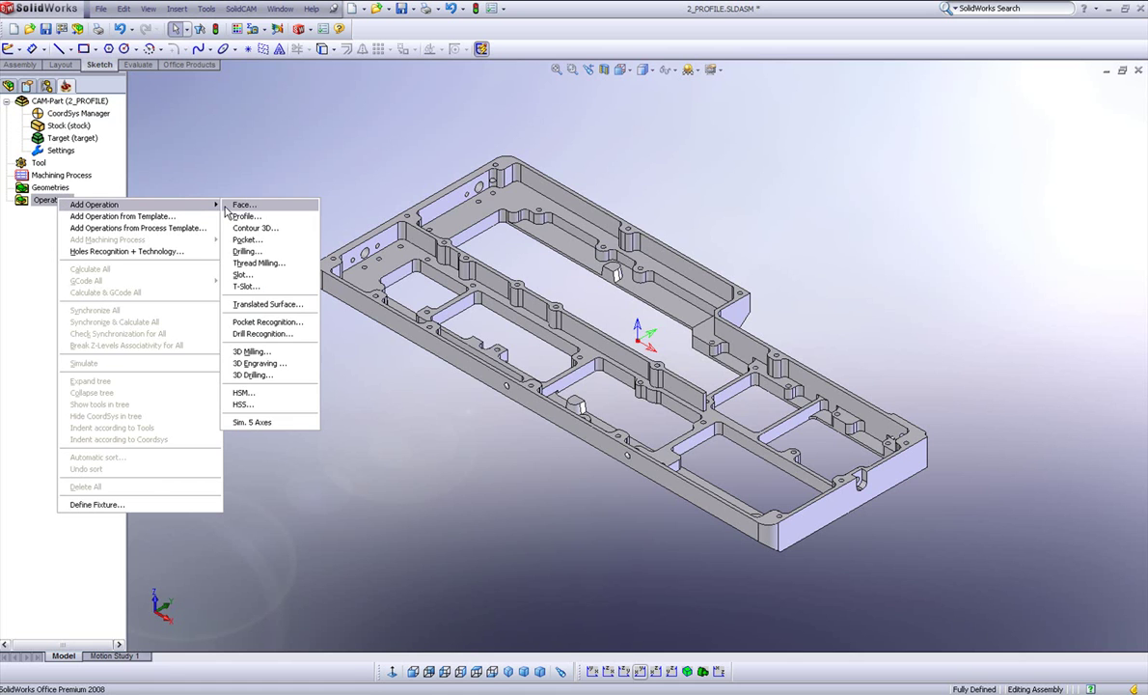
pyautogui.click(237, 218)
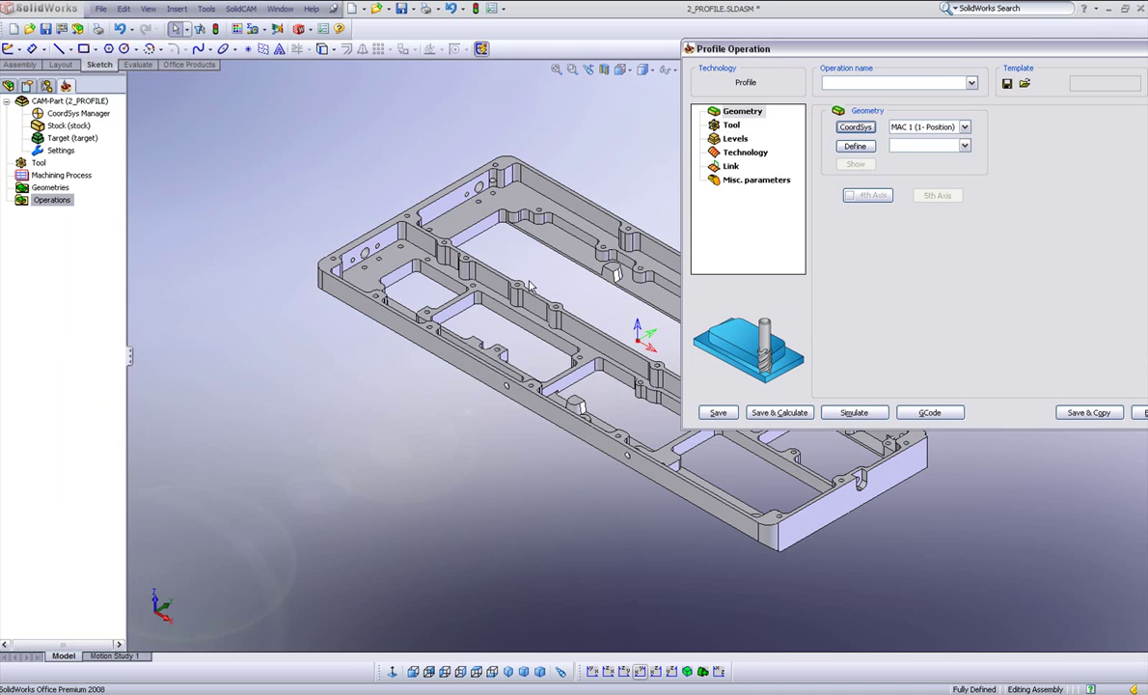
pyautogui.keyDown('ctrl'); pyautogui.moveTo(534, 259); pyautogui.dragTo(359, 192, button='middle'); pyautogui.keyUp('ctrl')
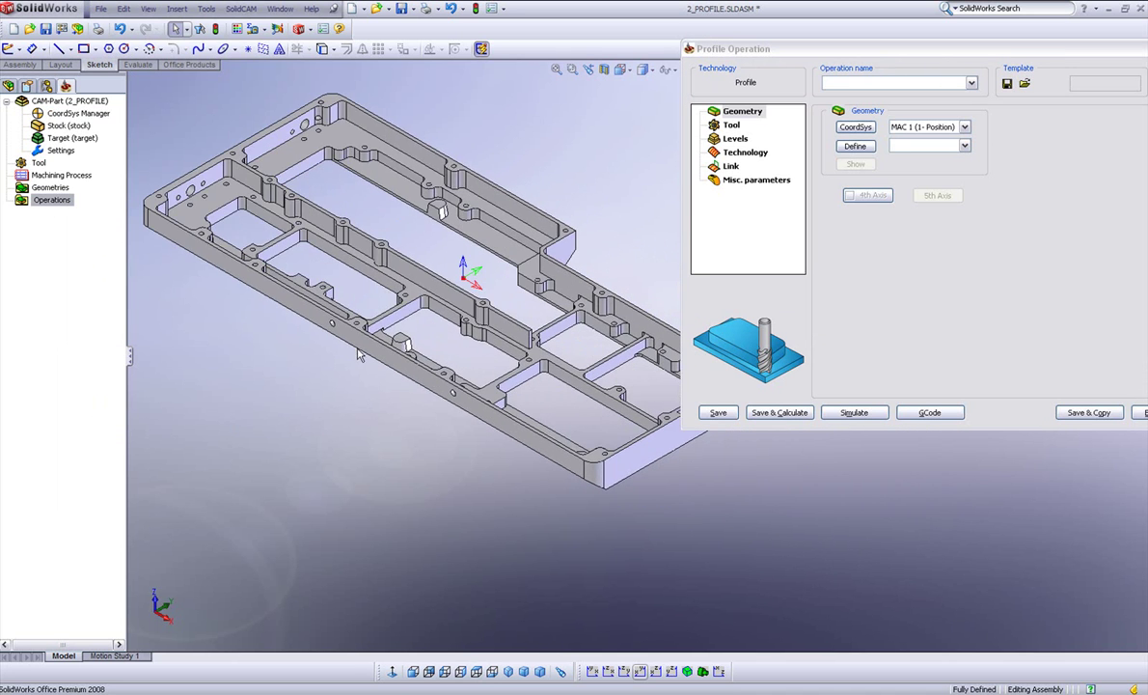
pyautogui.moveTo(359, 349); pyautogui.dragTo(290, 453, button='middle')
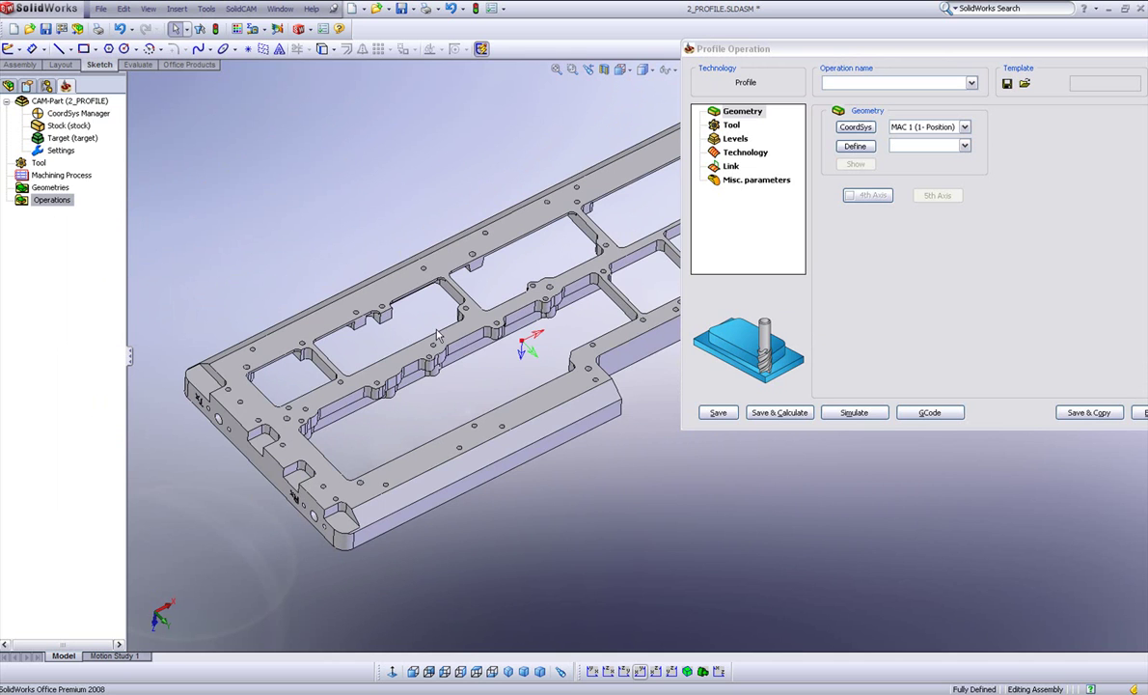
pyautogui.moveTo(396, 280); pyautogui.dragTo(553, 217, button='middle')
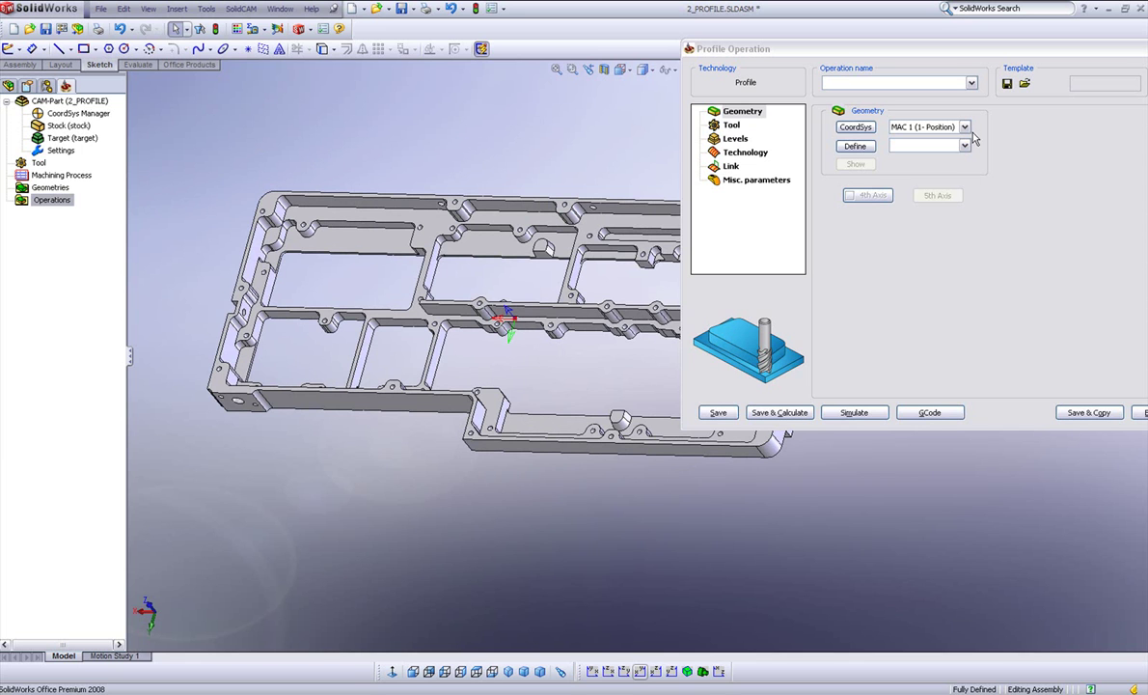
# Step: Add a new CoordSys position with its origin on the plate's top face
pyautogui.click(856, 128)
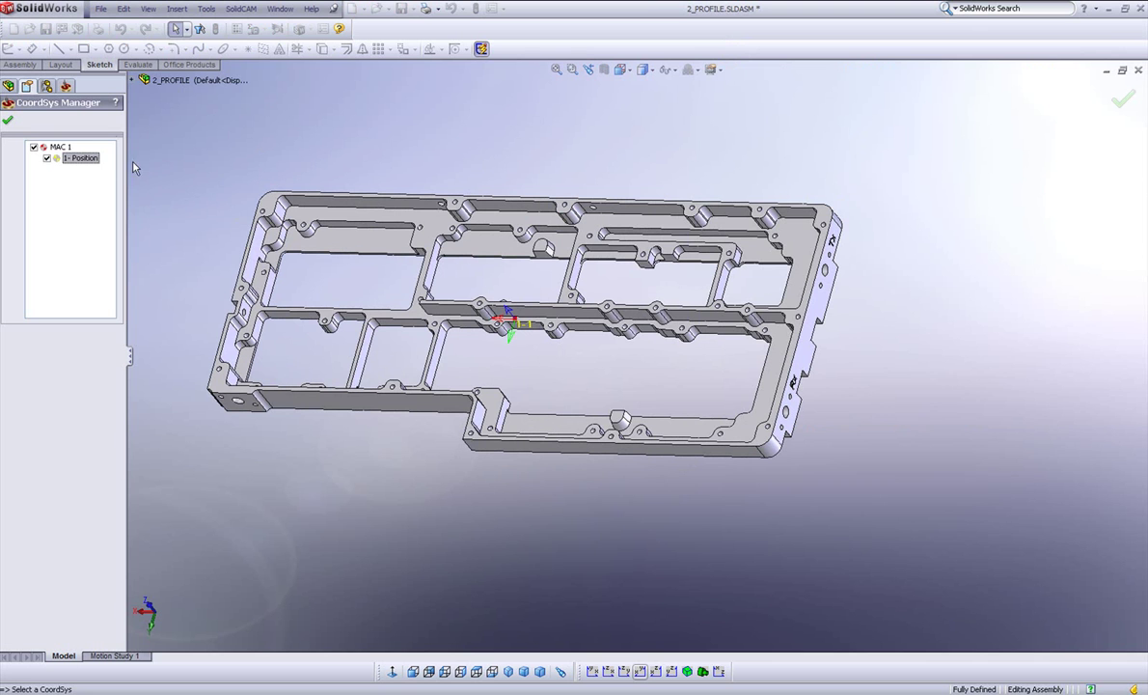
pyautogui.rightClick(90, 151)
pyautogui.click(97, 153)
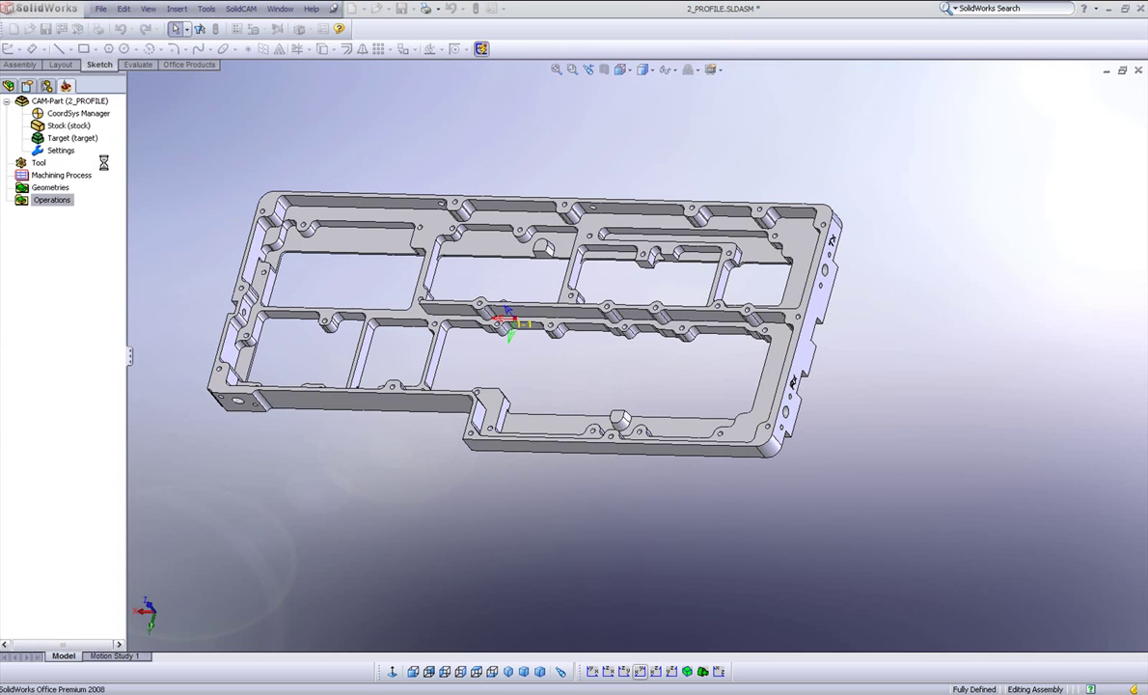
pyautogui.moveTo(714, 369); pyautogui.dragTo(597, 232, button='middle')
pyautogui.click(454, 378)
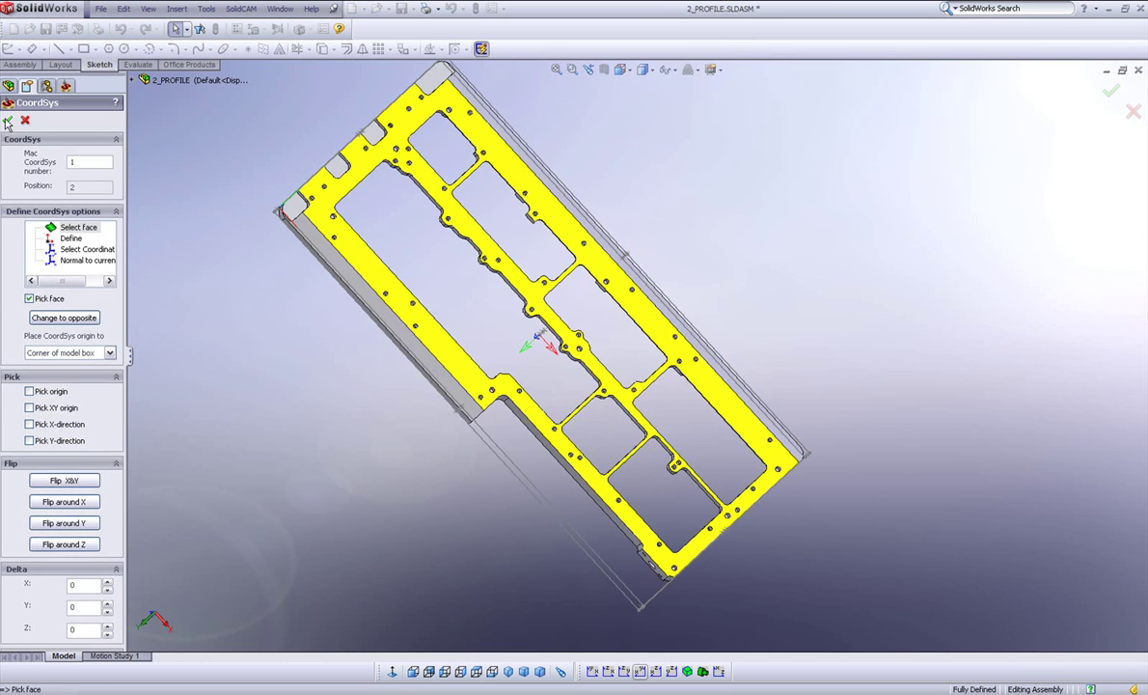
# Step: Confirm the new position's data and assign MAC 1 (2- Position) to the Profile operation
pyautogui.click(8, 121)
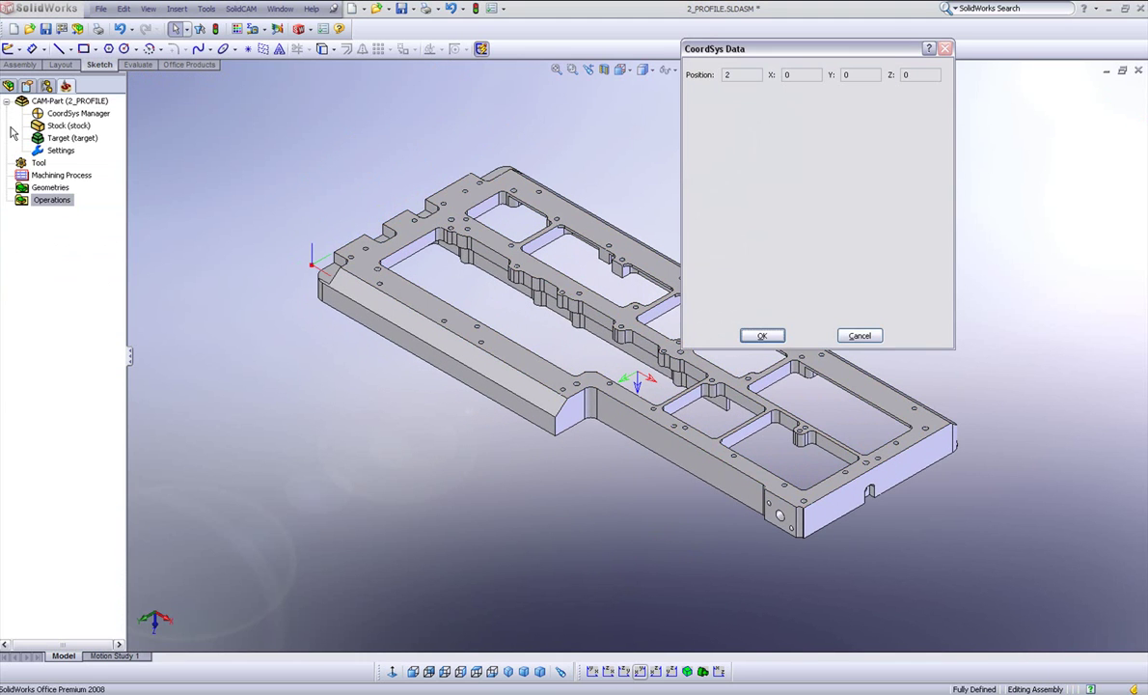
pyautogui.click(762, 335)
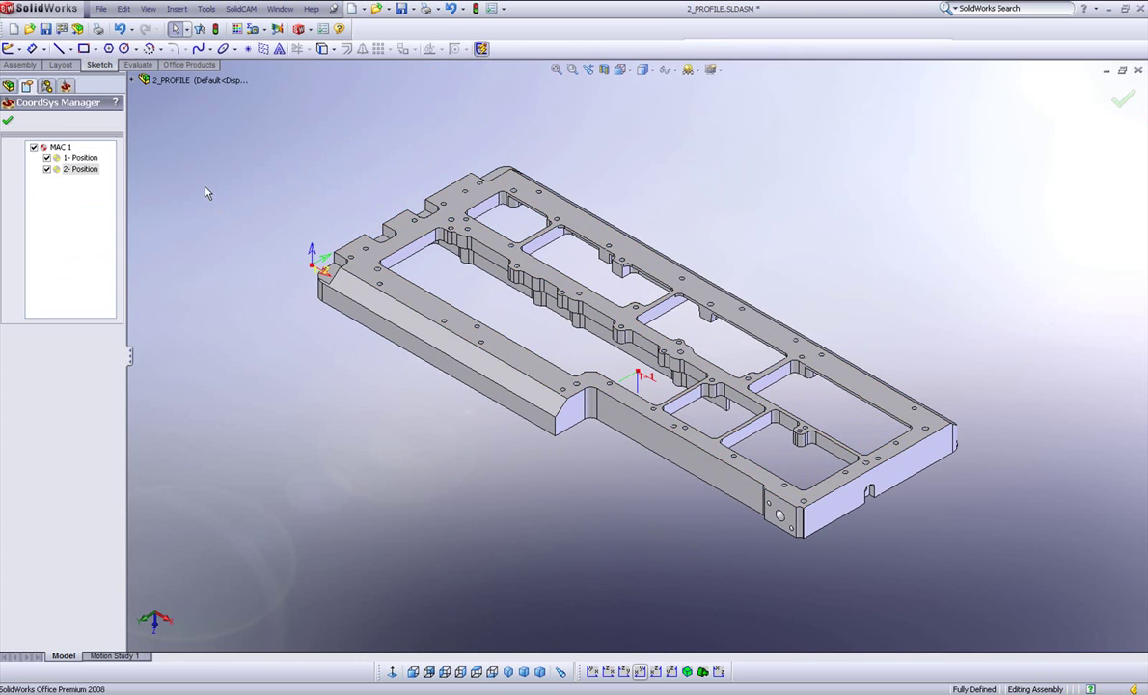
pyautogui.click(8, 120)
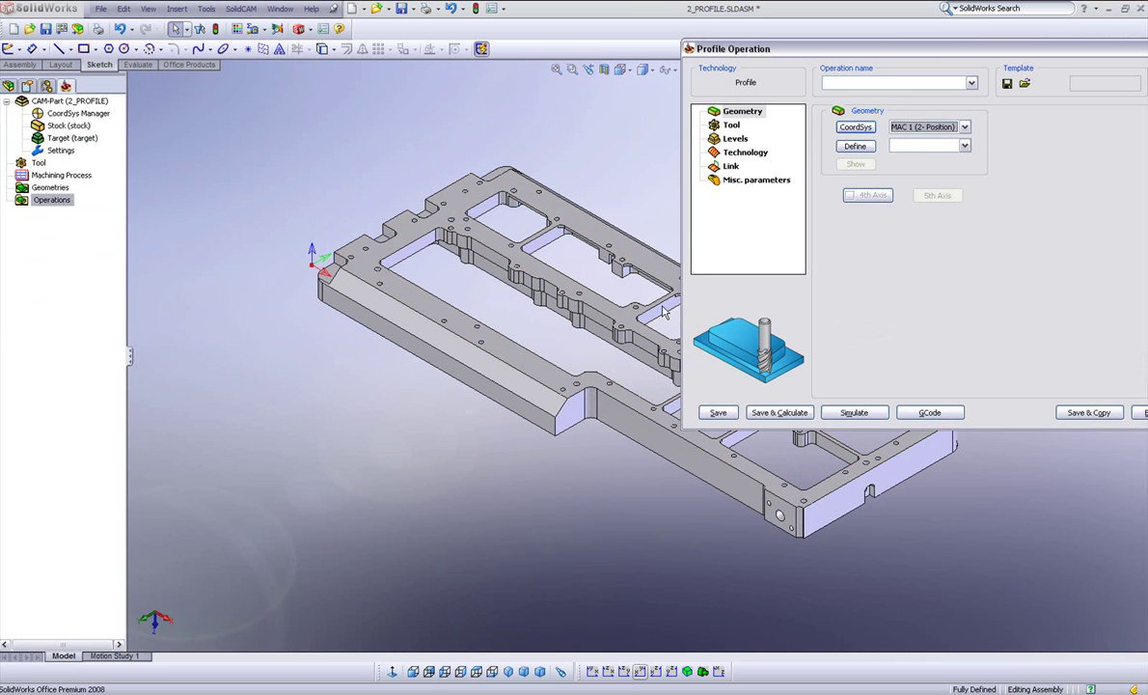
pyautogui.click(917, 129)
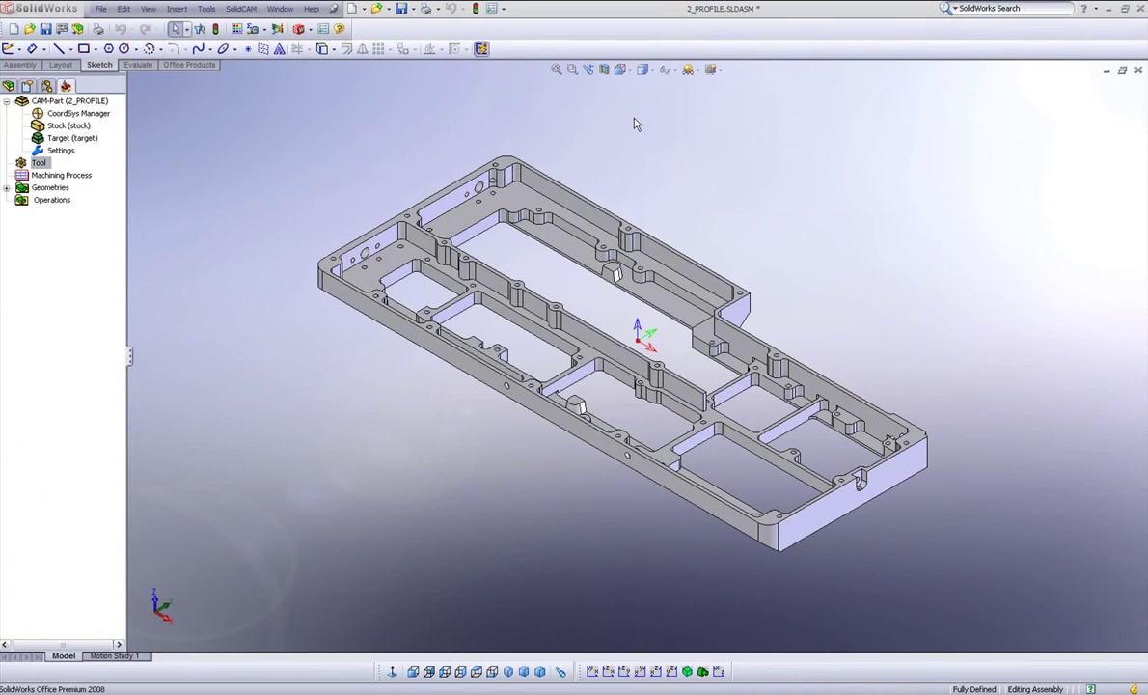
# Step: Open the Part Tool Table and import TOOL ROUGH MILL D20 from the QUICKSTART library
pyautogui.rightClick(39, 164)
pyautogui.click(63, 176)
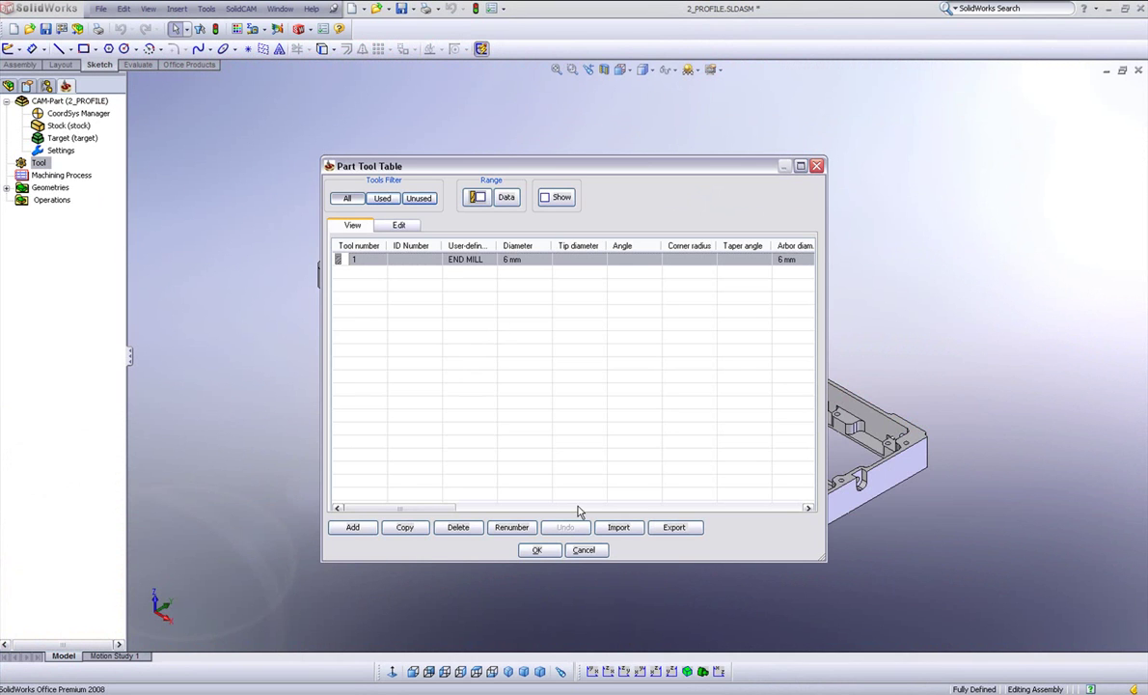
pyautogui.click(613, 527)
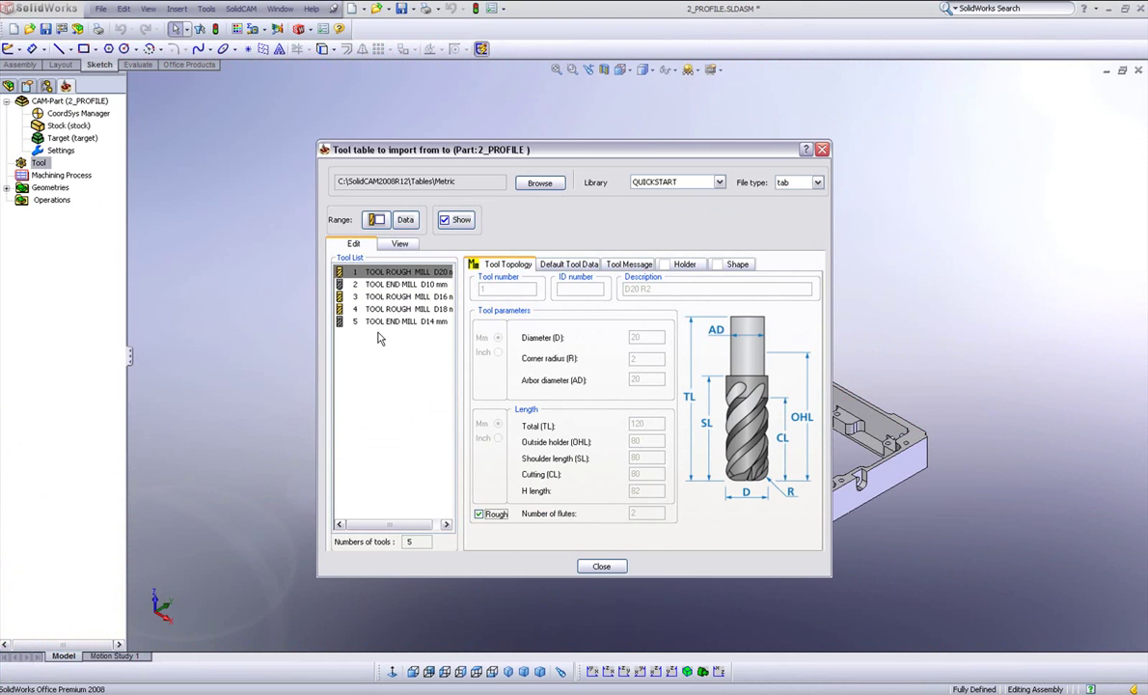
pyautogui.doubleClick(368, 273)
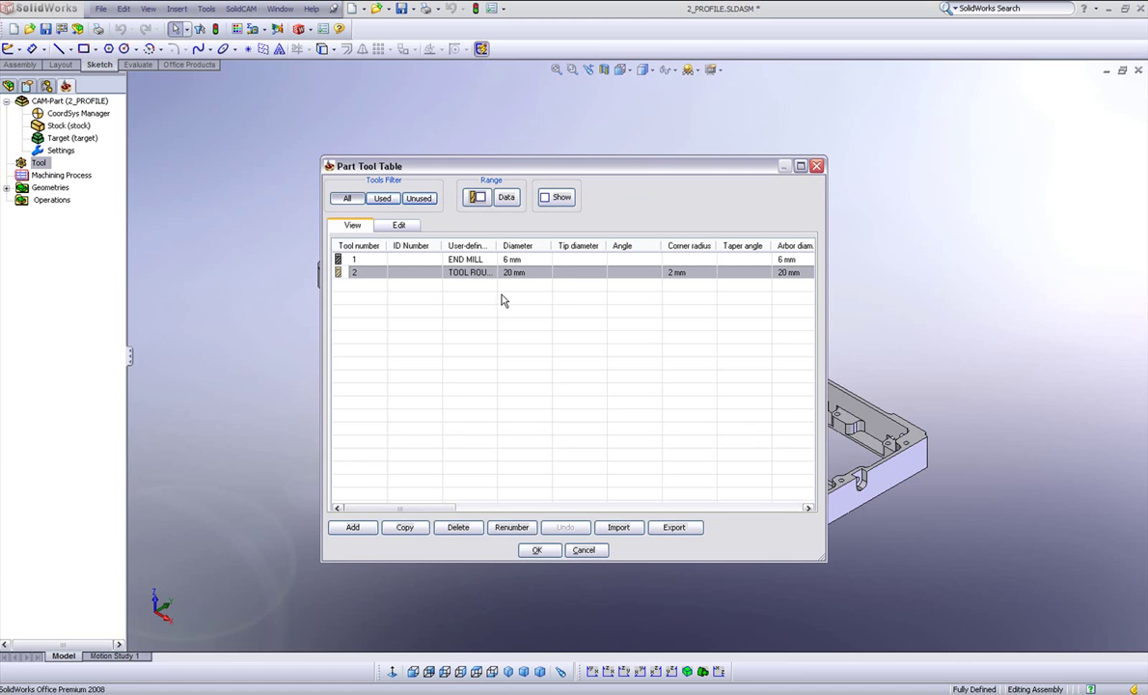
pyautogui.click(394, 229)
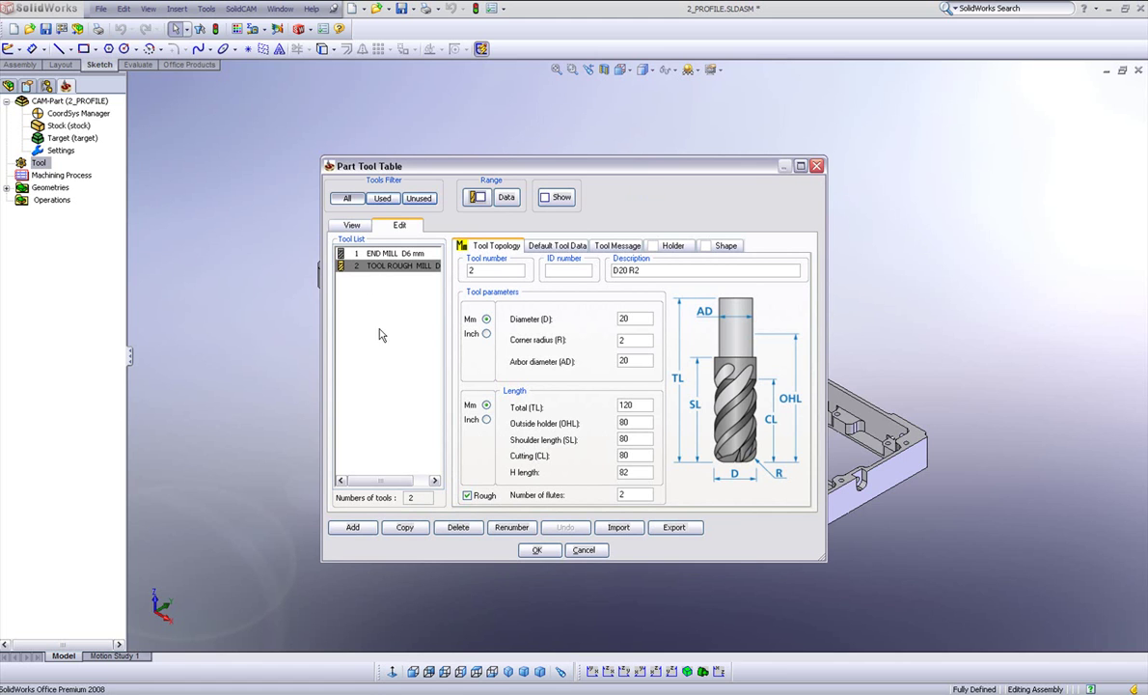
# Step: Import TOOL END MILL D14 from the QUICKSTART library into the part table
pyautogui.click(615, 528)
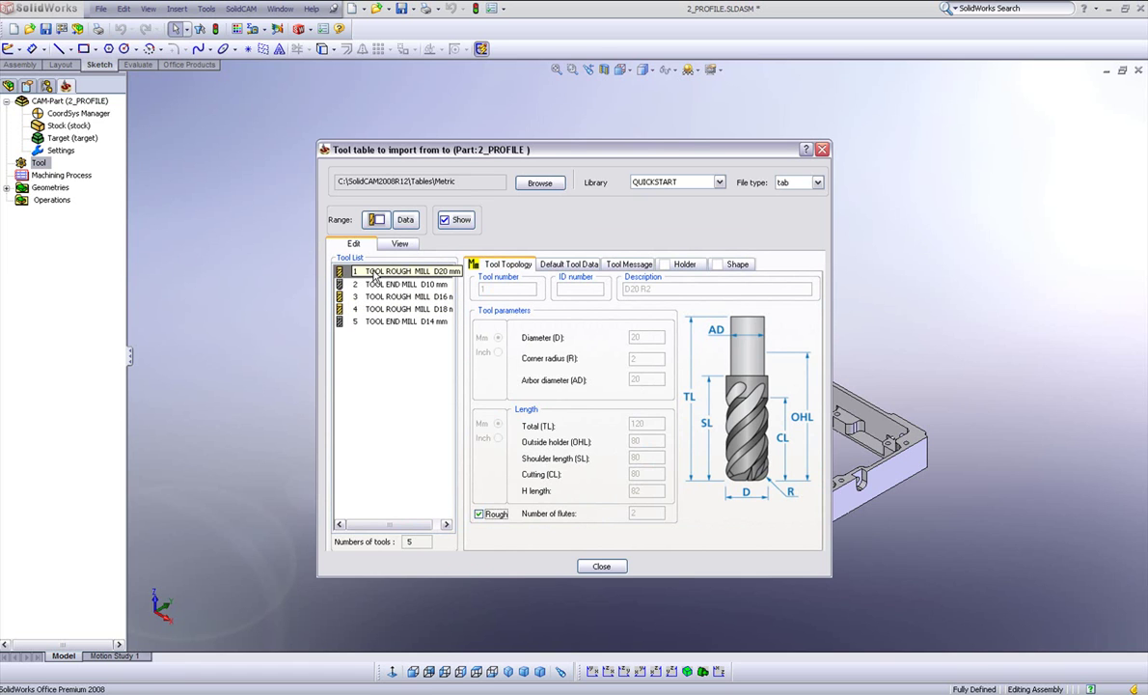
pyautogui.rightClick(376, 275)
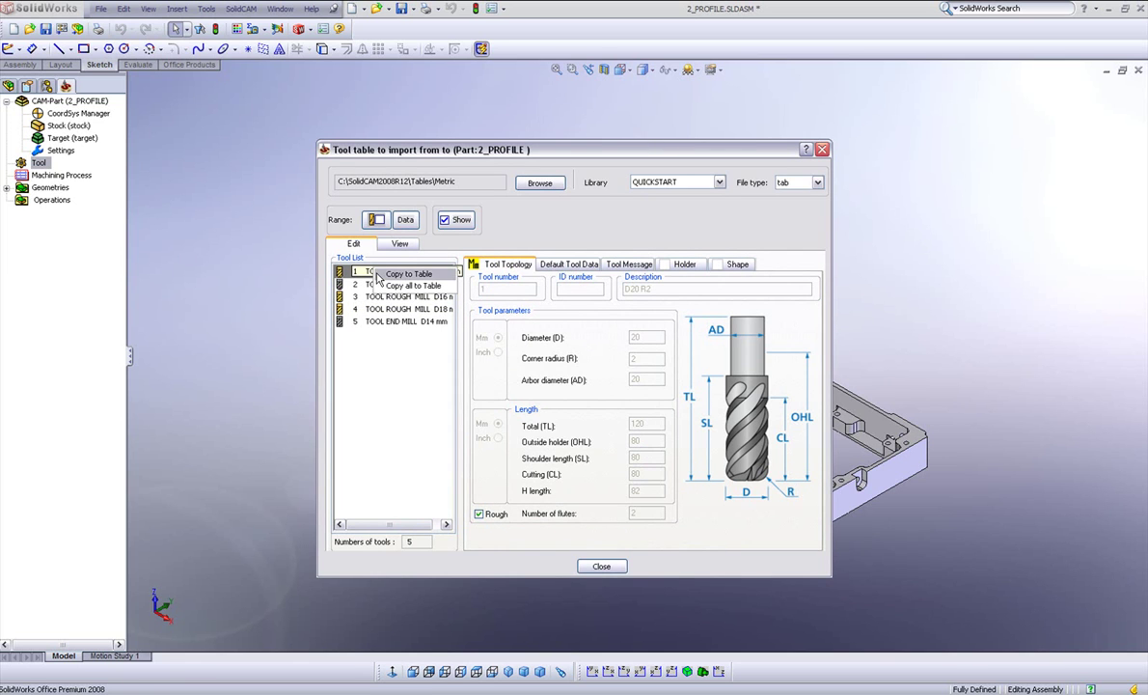
pyautogui.click(392, 386)
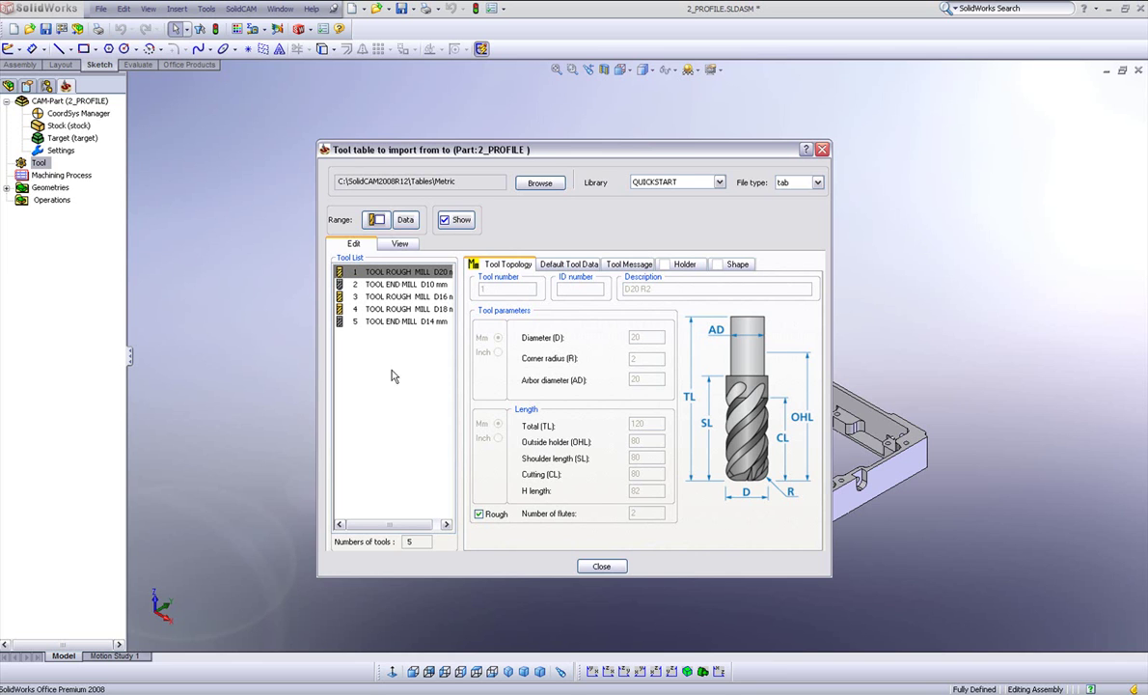
pyautogui.doubleClick(392, 325)
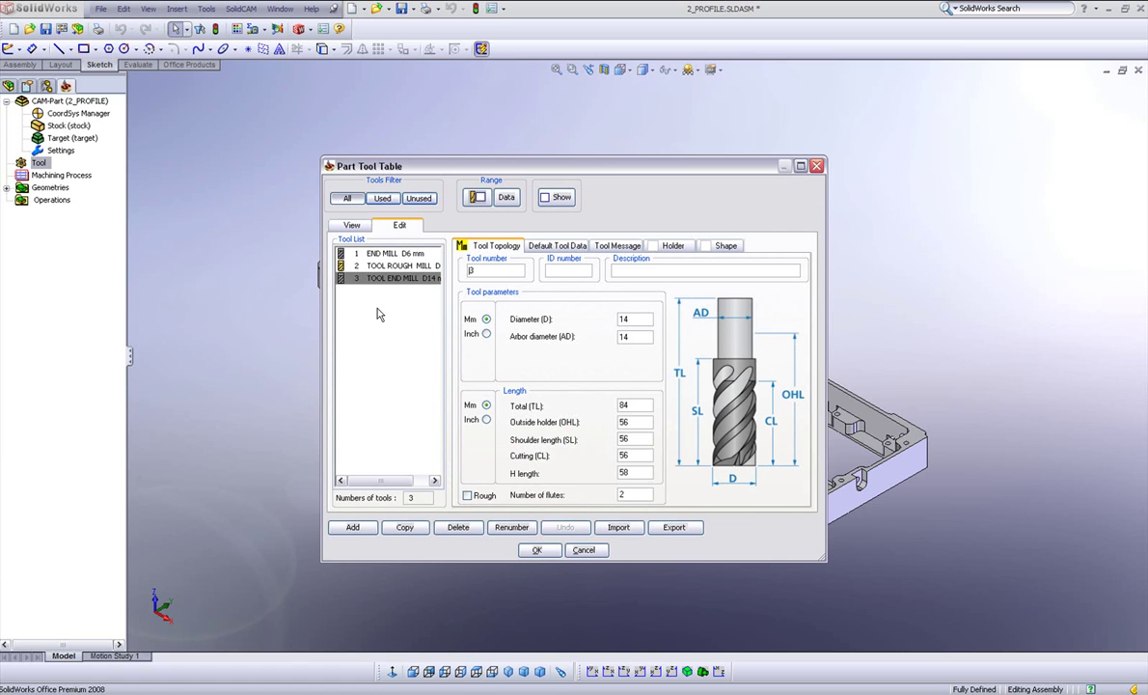
# Step: Import another 14 mm end mill from the library's table view, giving four part tools
pyautogui.click(618, 528)
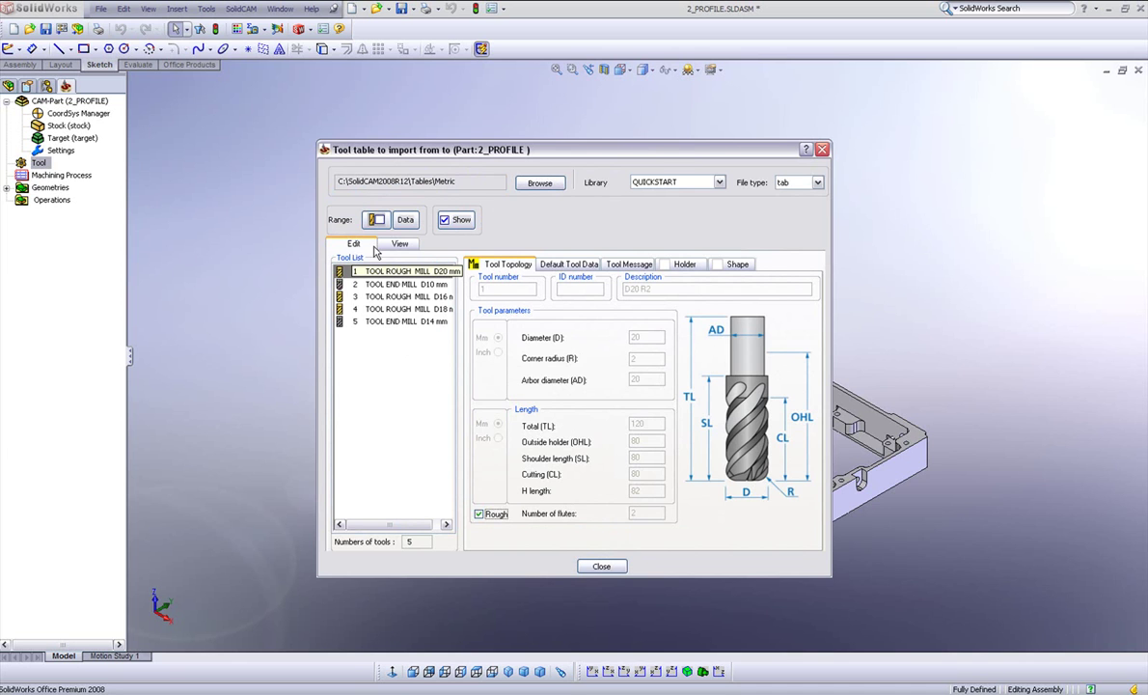
pyautogui.click(395, 245)
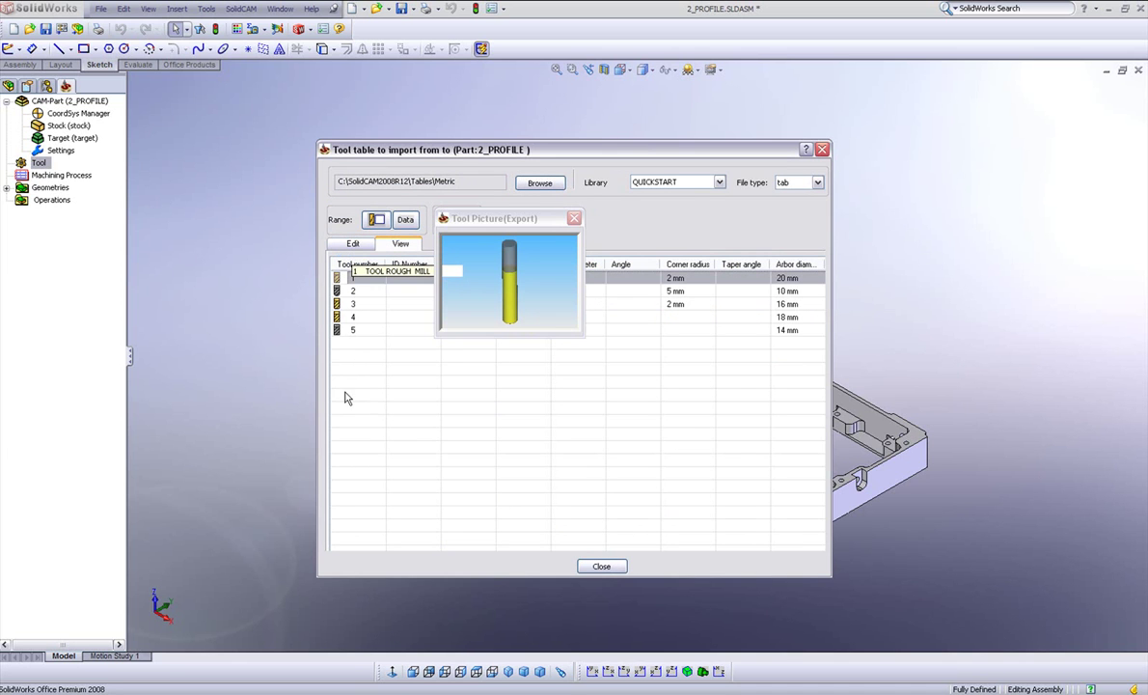
pyautogui.doubleClick(356, 335)
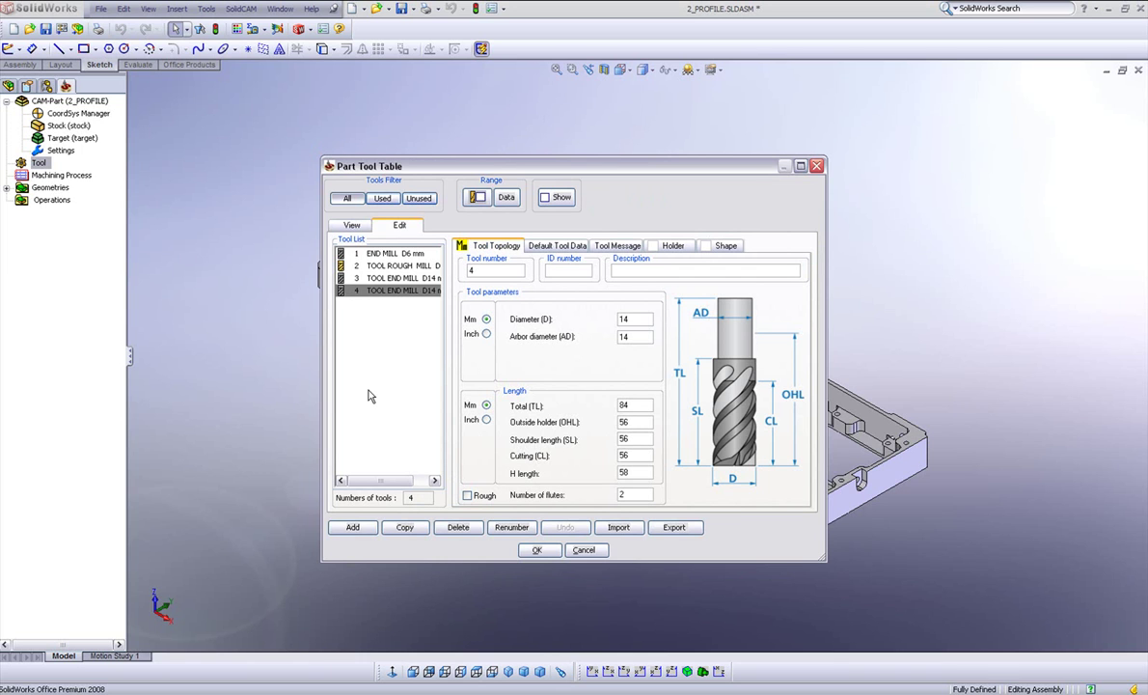
pyautogui.click(352, 224)
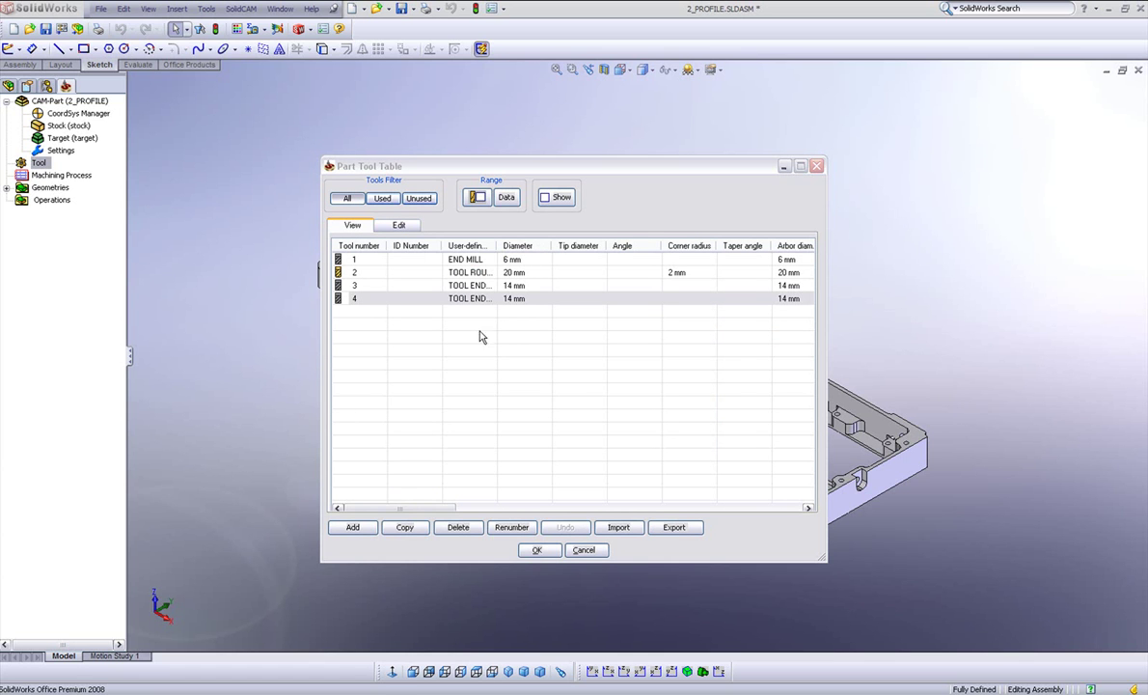
# Step: Add tool 5 as an END MILL with a 0.25 inch diameter
pyautogui.click(354, 527)
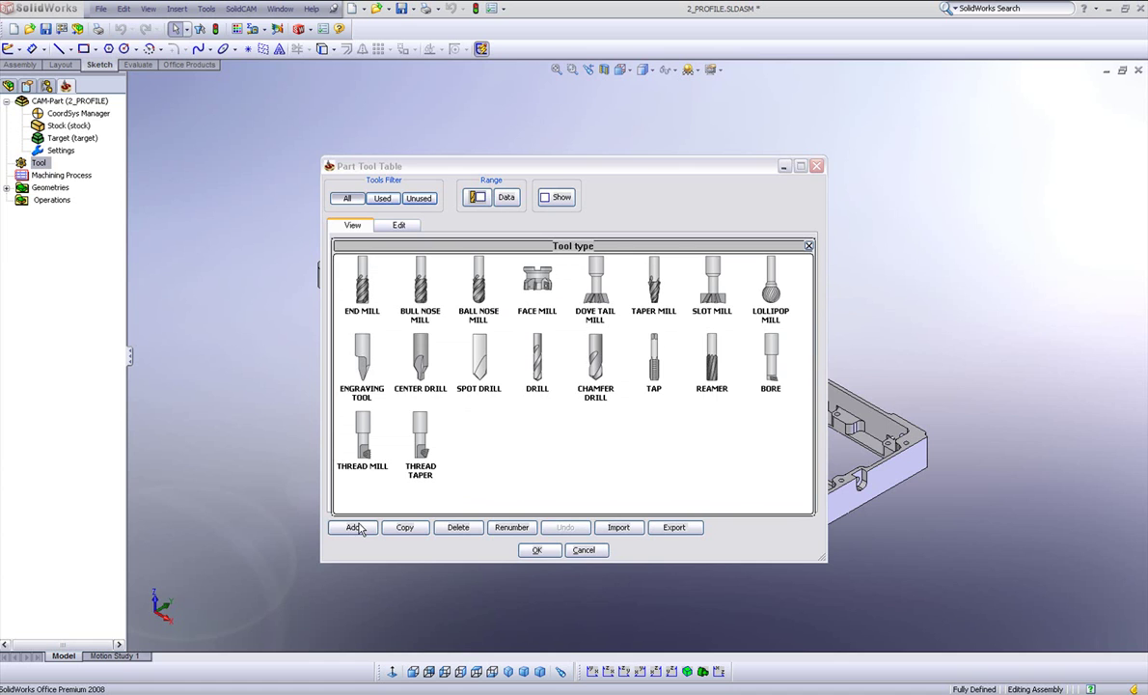
pyautogui.click(364, 288)
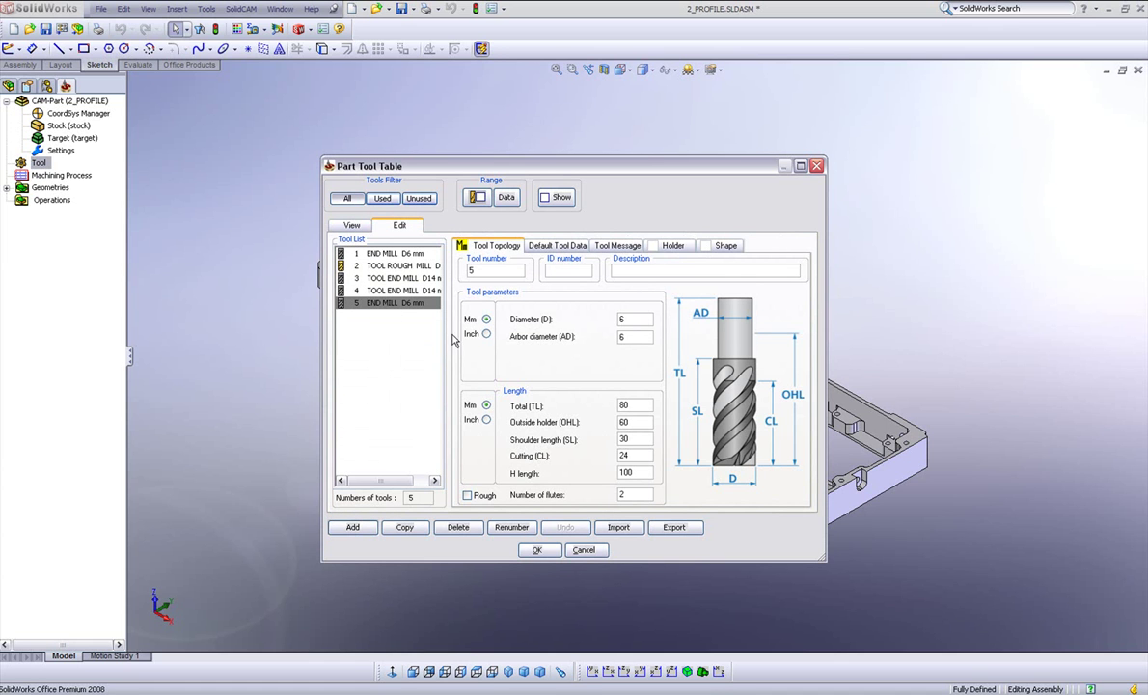
pyautogui.click(483, 333)
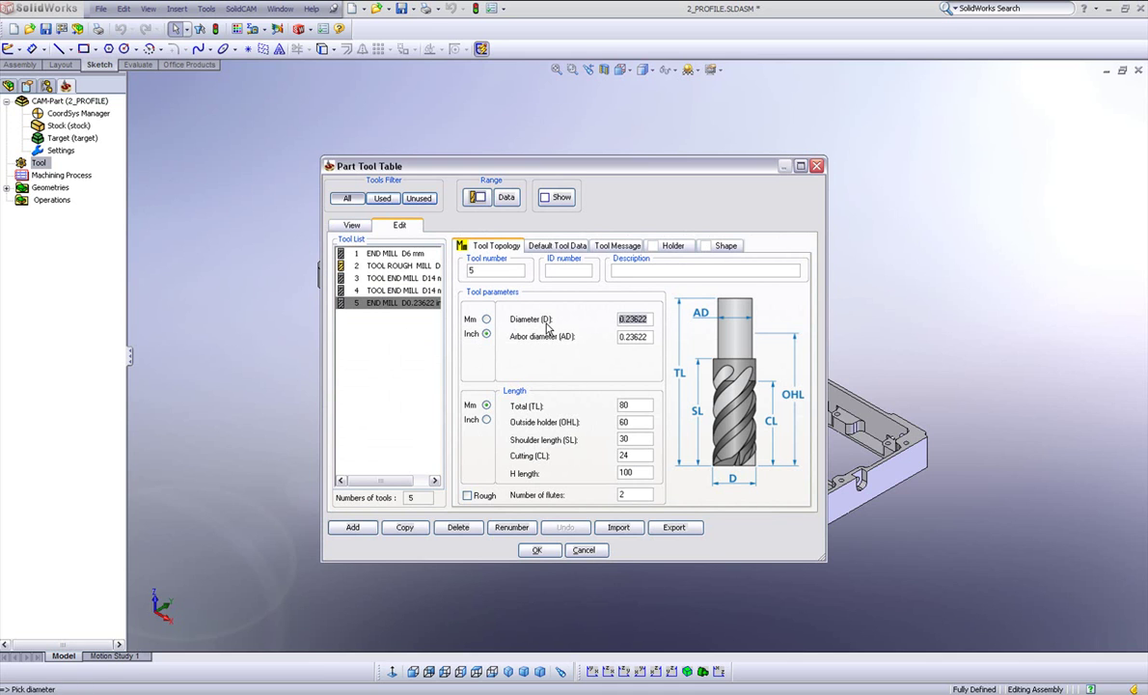
pyautogui.write('0.25')
pyautogui.press('Tab')
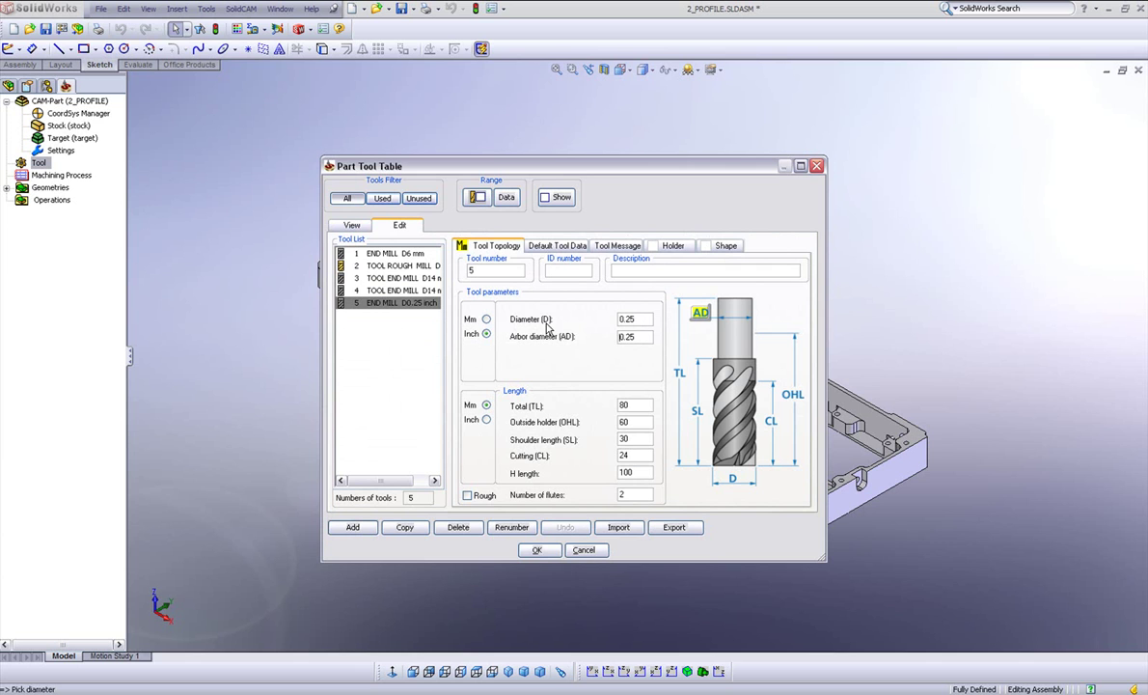
pyautogui.click(349, 224)
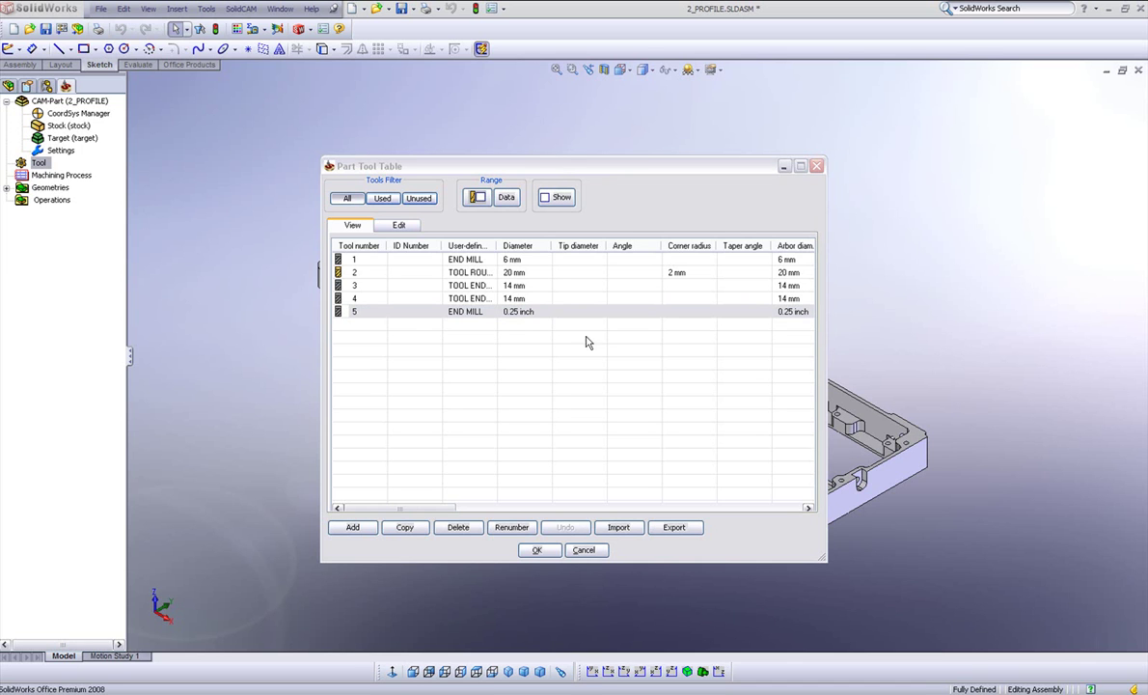
# Step: Widen the tool table, review tools 4, 3 and 5, and close it
pyautogui.click(395, 230)
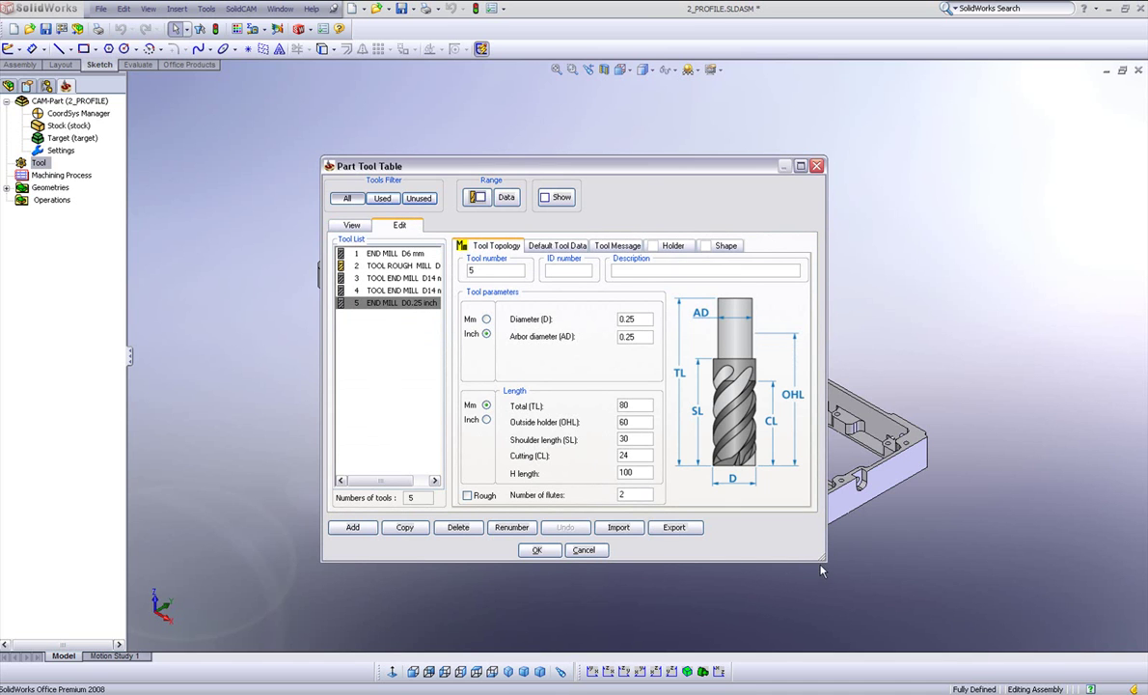
pyautogui.moveTo(824, 559); pyautogui.dragTo(951, 573)
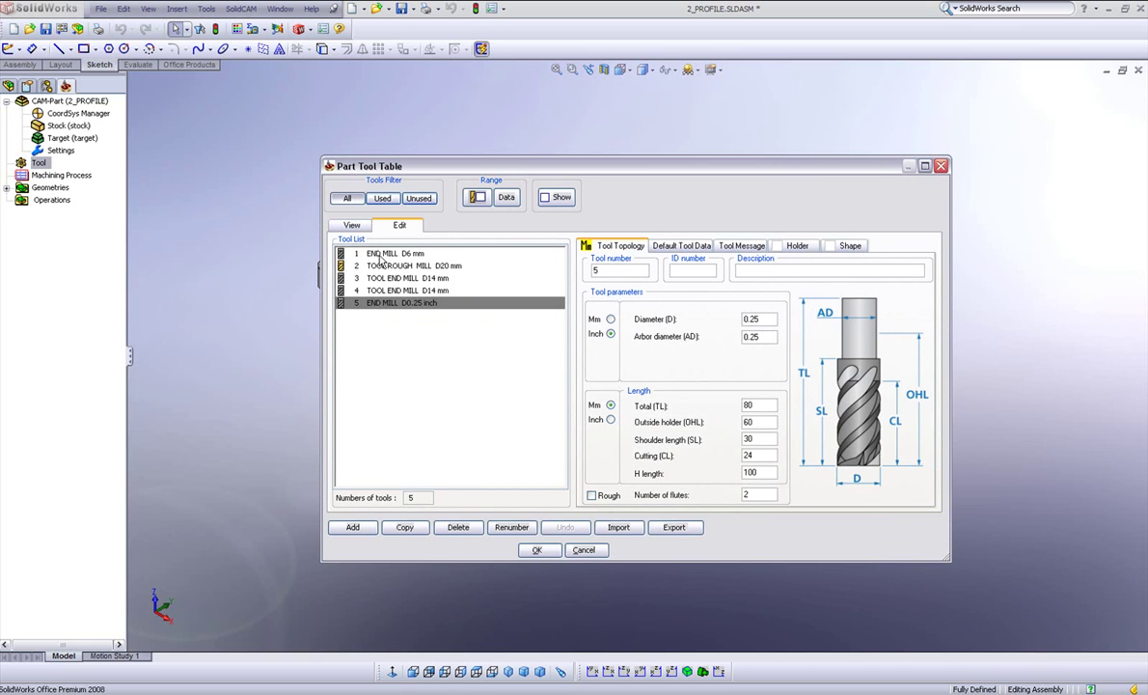
pyautogui.click(440, 293)
pyautogui.click(439, 282)
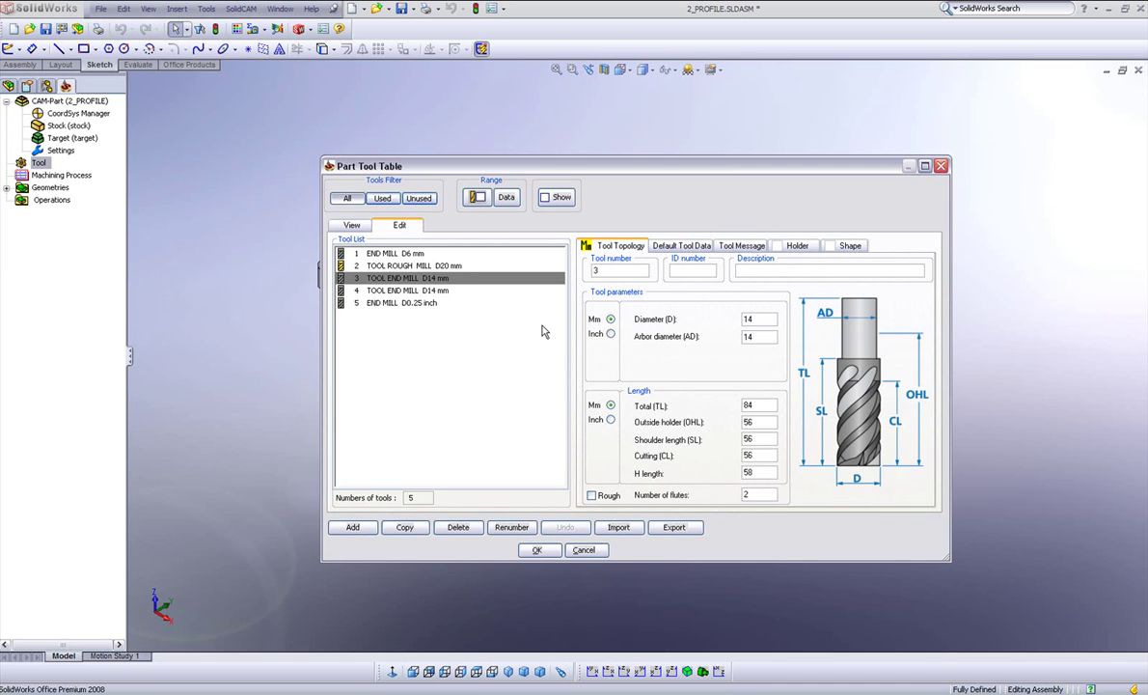
pyautogui.click(425, 305)
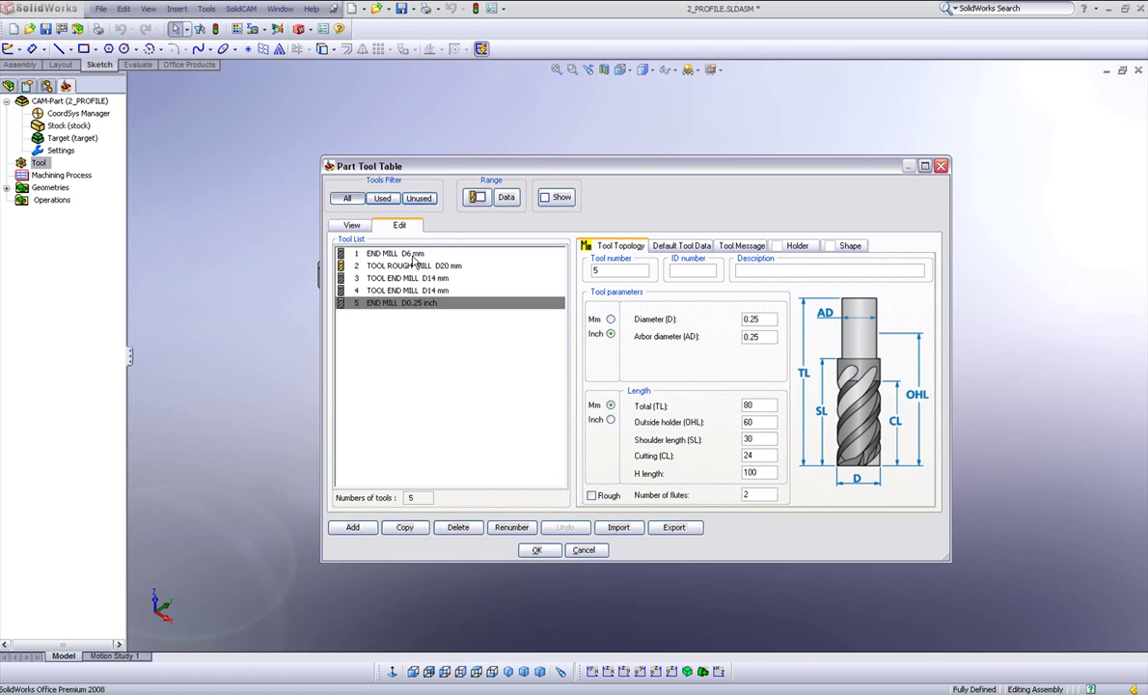
pyautogui.press('Return')
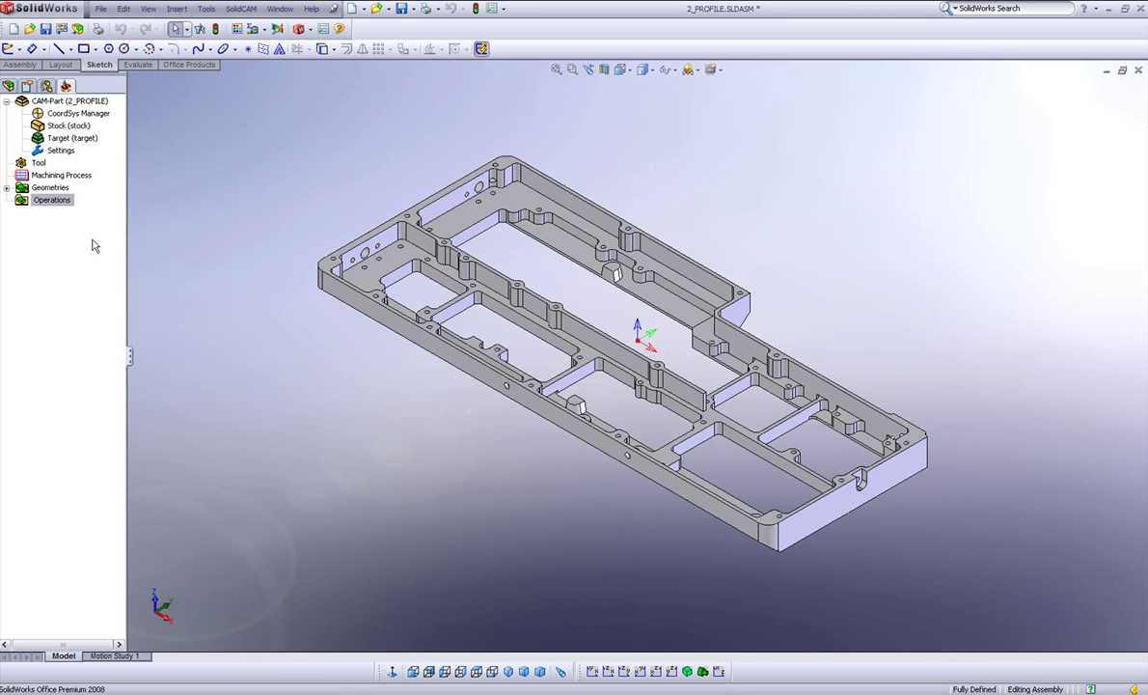
# Step: Add another Profile operation from the Operations menu
pyautogui.rightClick(57, 208)
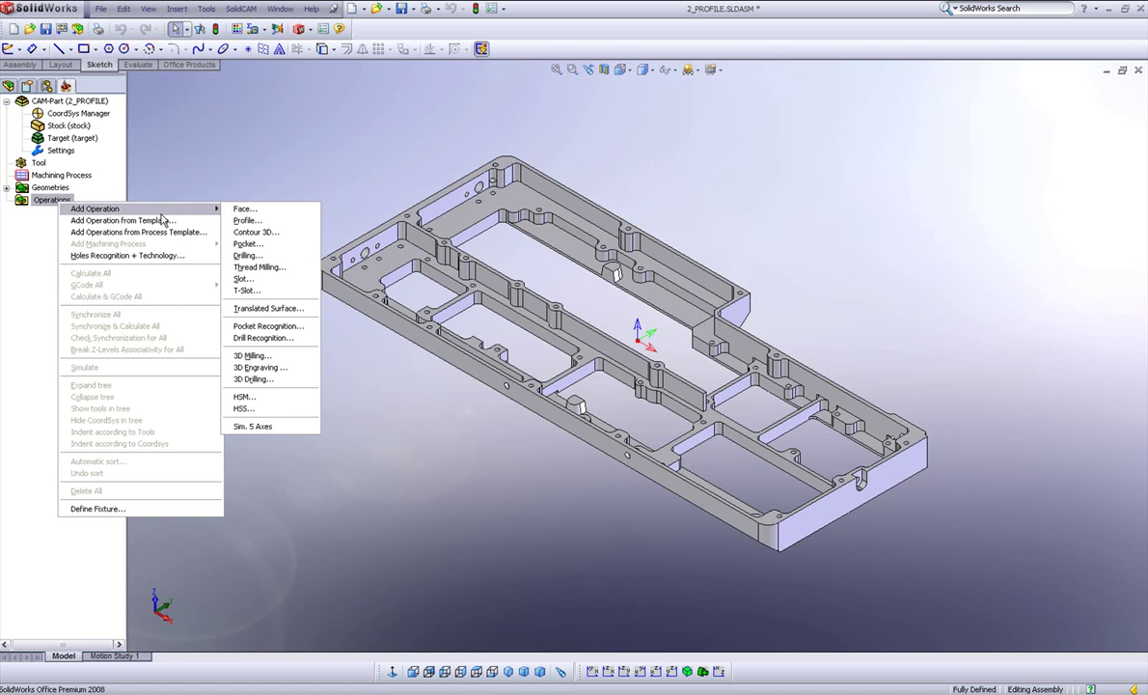
pyautogui.moveTo(206, 214)
pyautogui.click(247, 220)
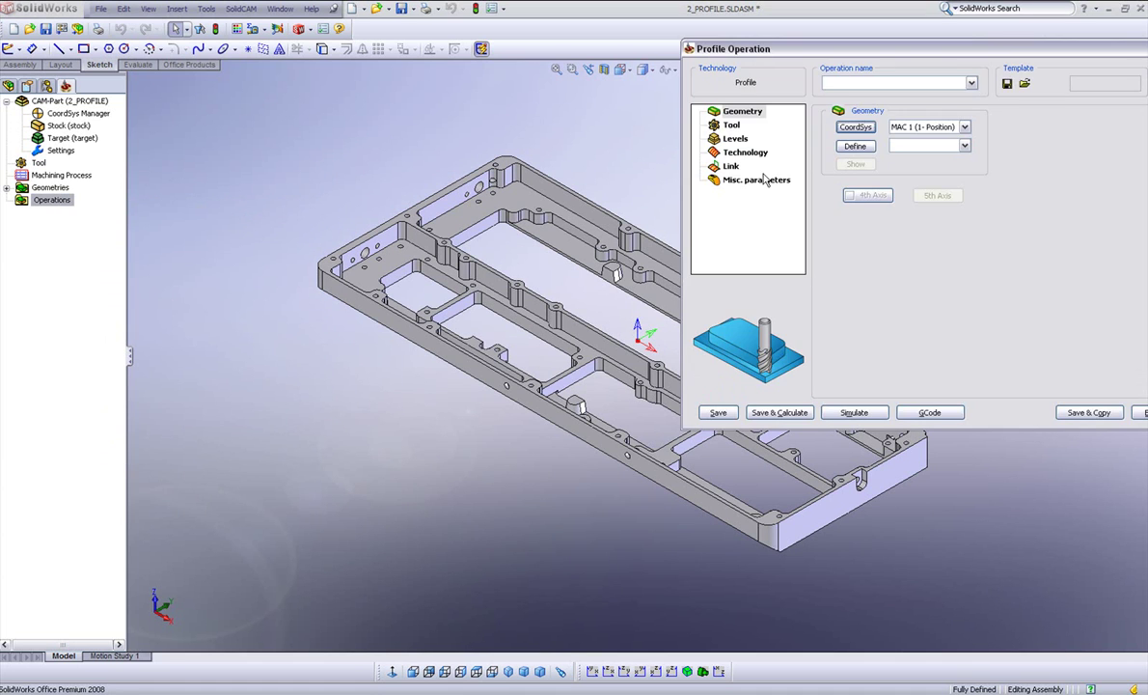
# Step: Assign tool 2, the 20 mm rough mill, replacing an initial tool 5 choice
pyautogui.click(732, 124)
pyautogui.click(861, 197)
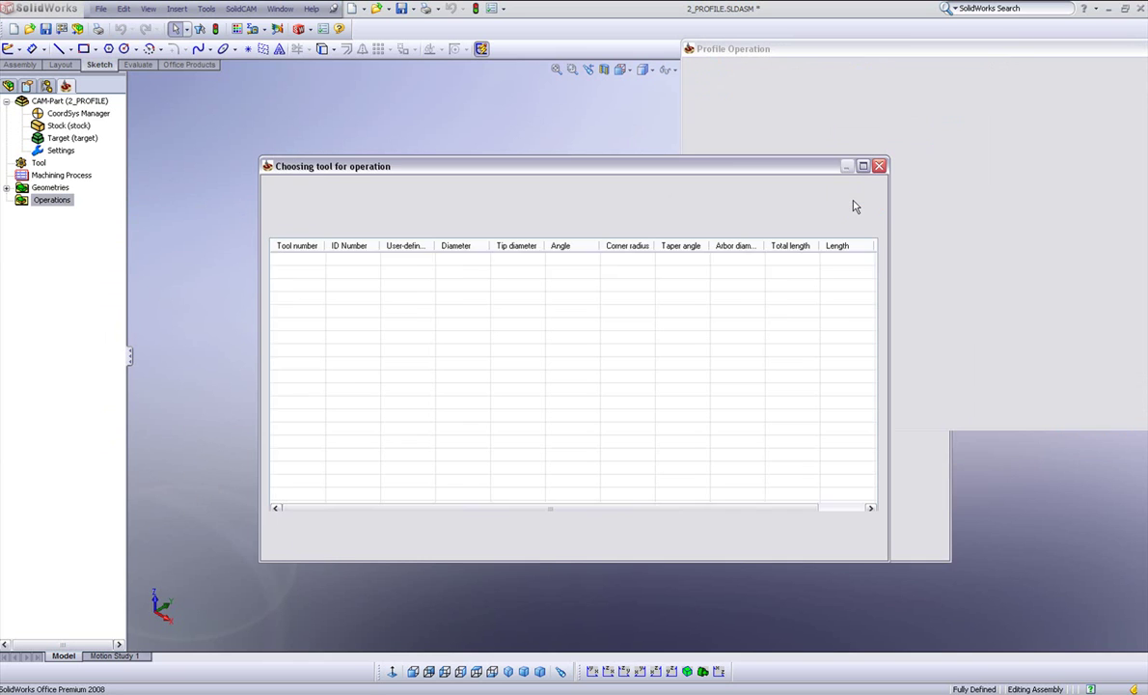
pyautogui.click(396, 312)
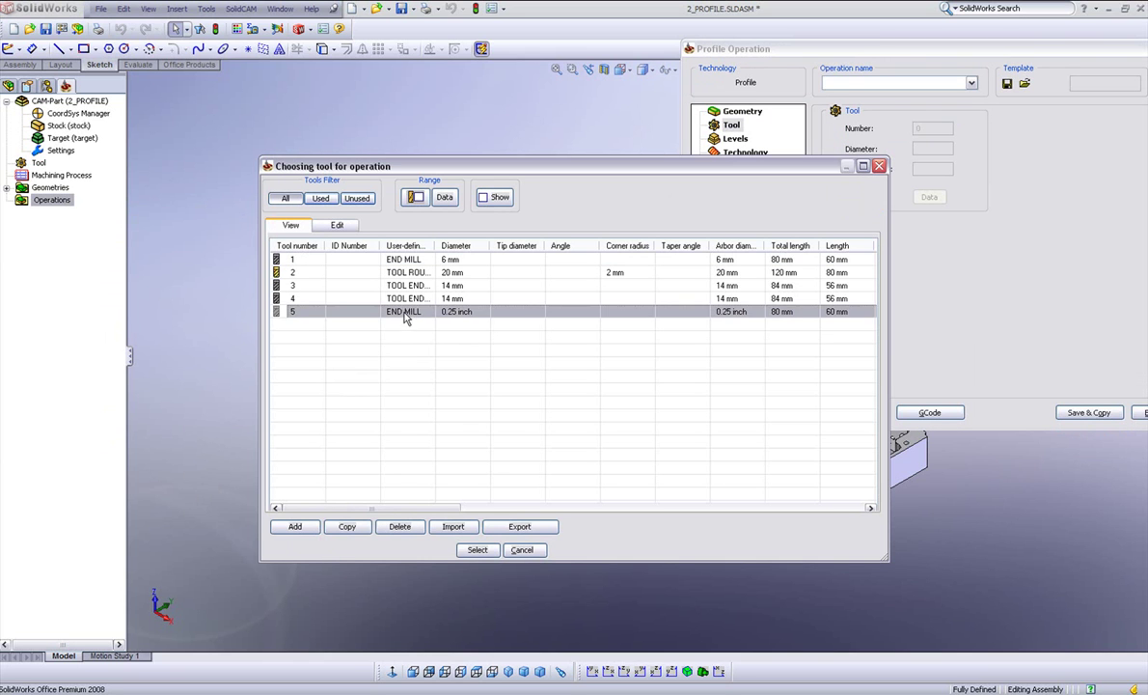
pyautogui.click(477, 550)
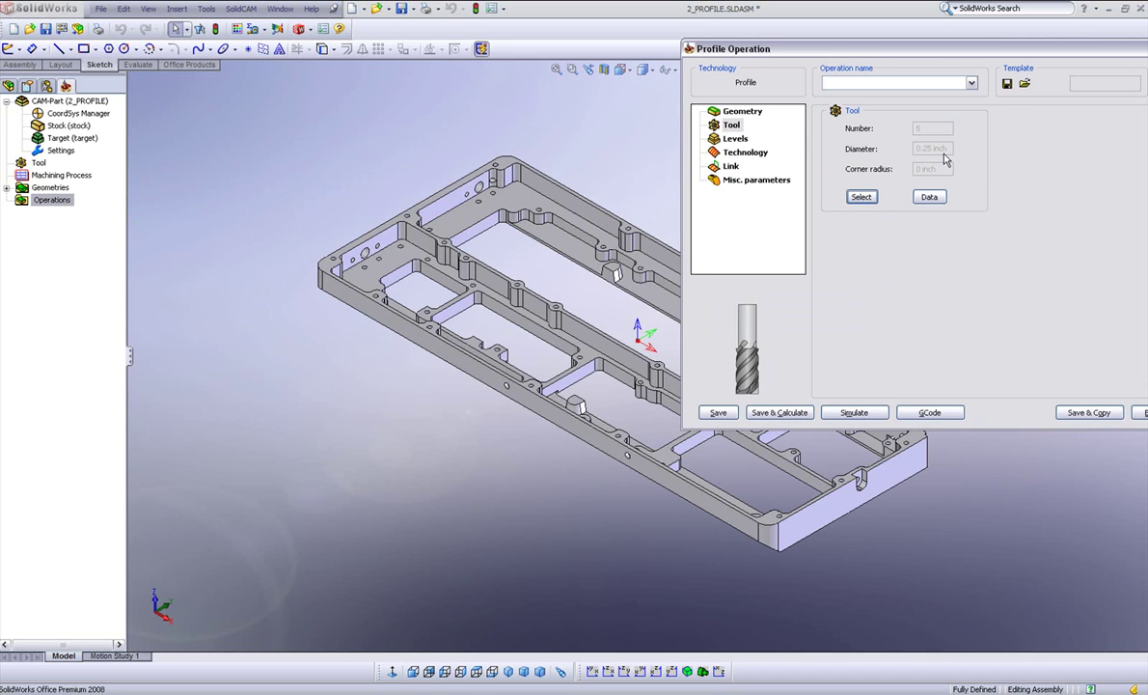
pyautogui.click(861, 197)
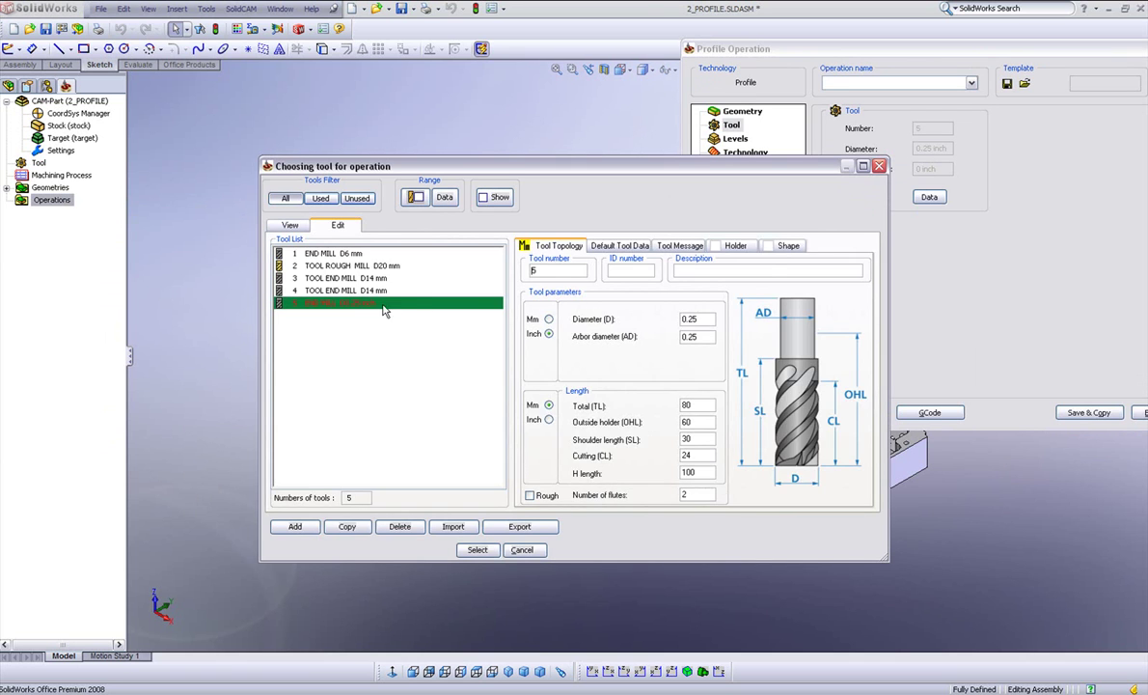
pyautogui.click(340, 266)
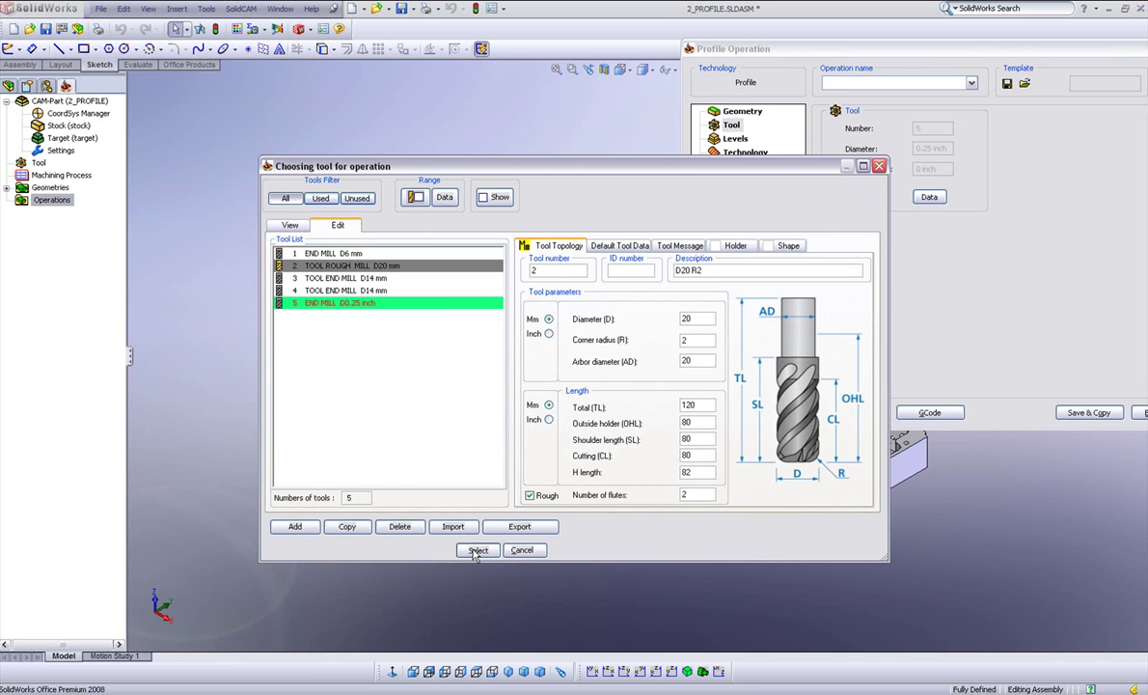
pyautogui.click(477, 550)
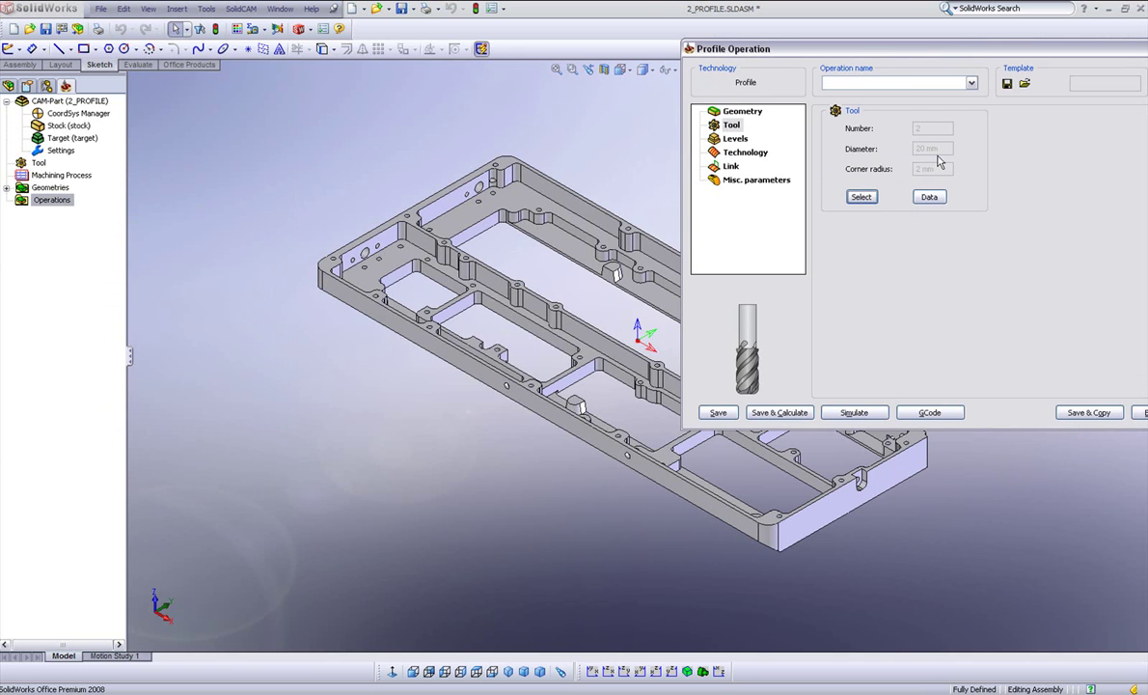